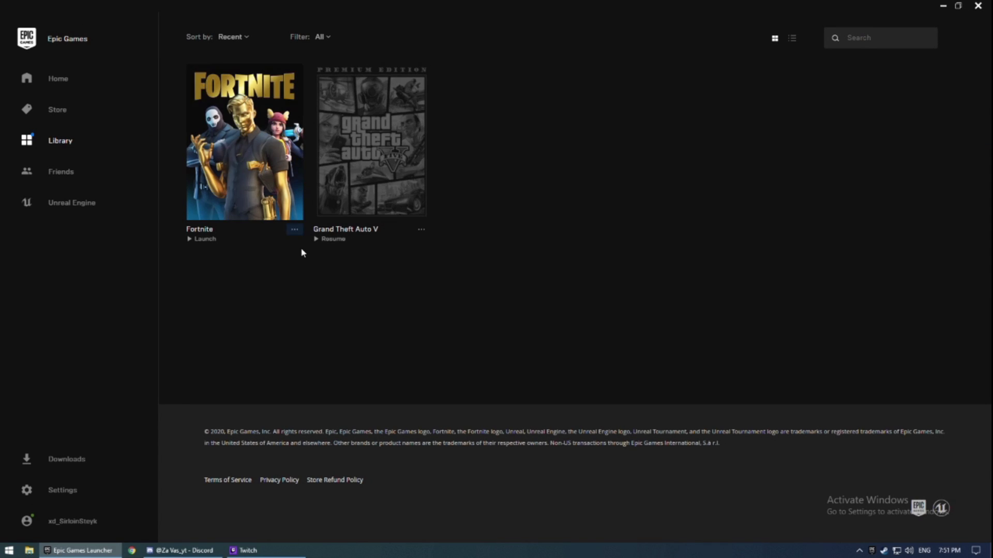
# Step: Uninstall Fortnite from the library via its options menu and confirm
pyautogui.click(295, 230)
pyautogui.click(205, 358)
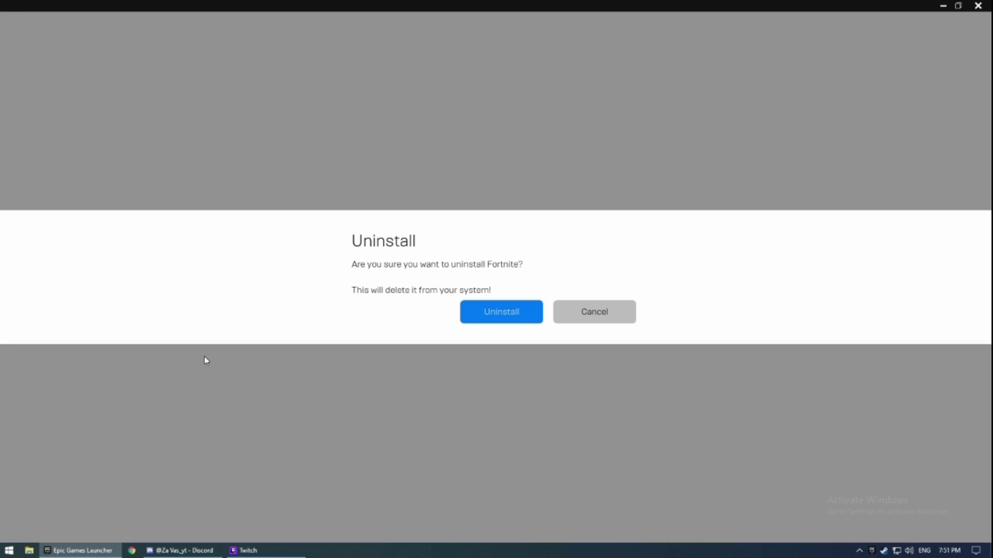
pyautogui.click(485, 312)
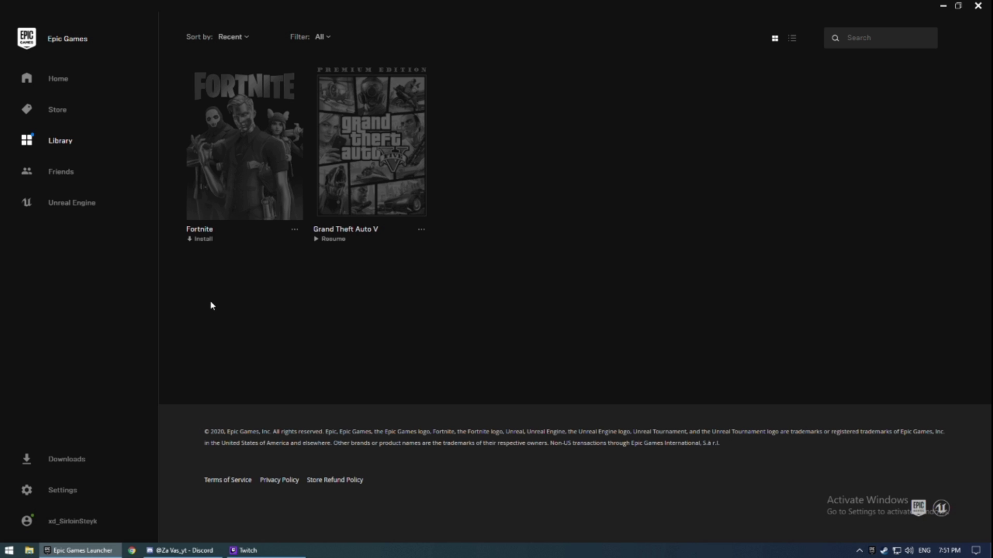
# Step: Resume Grand Theft Auto V, dismiss the not-enough-space error, and minimize the launcher
pyautogui.click(333, 239)
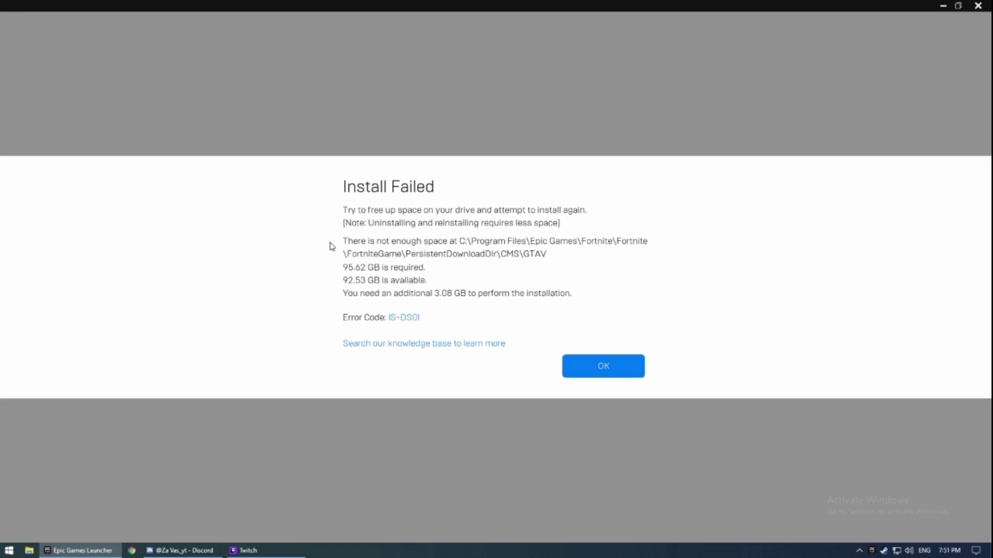
pyautogui.click(604, 366)
pyautogui.click(943, 6)
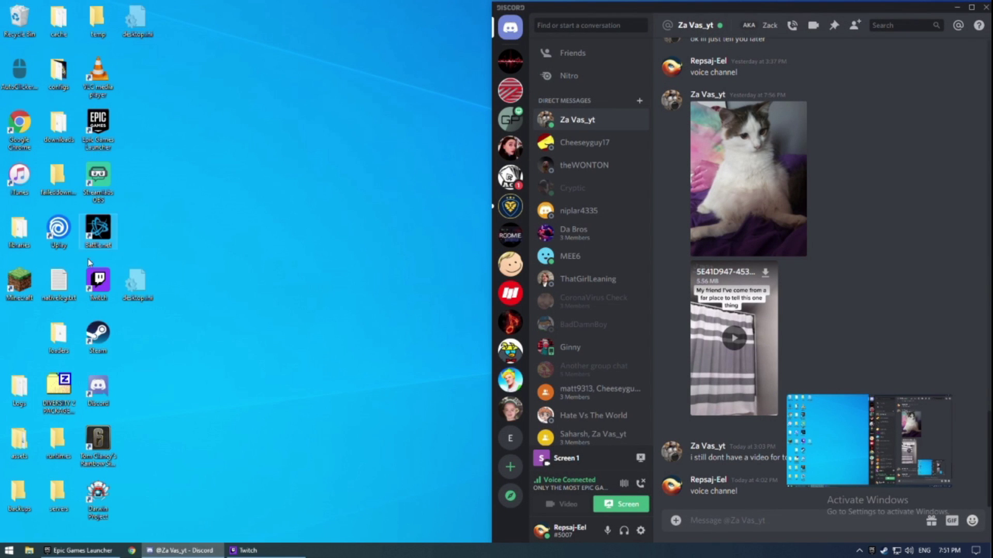
# Step: Launch Steam and start uninstalling Tom Clancy's Rainbow Six Siege from the Library
pyautogui.doubleClick(98, 336)
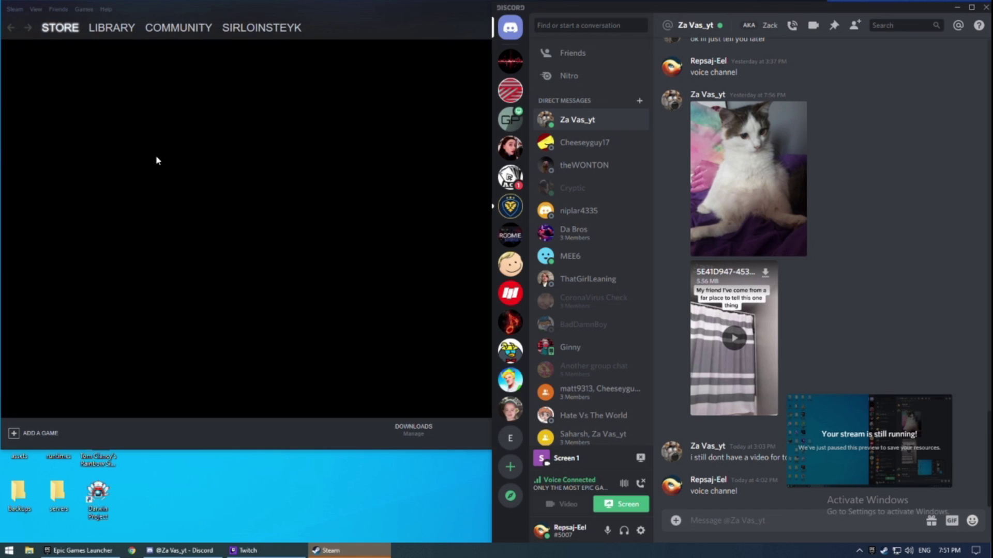
pyautogui.click(97, 74)
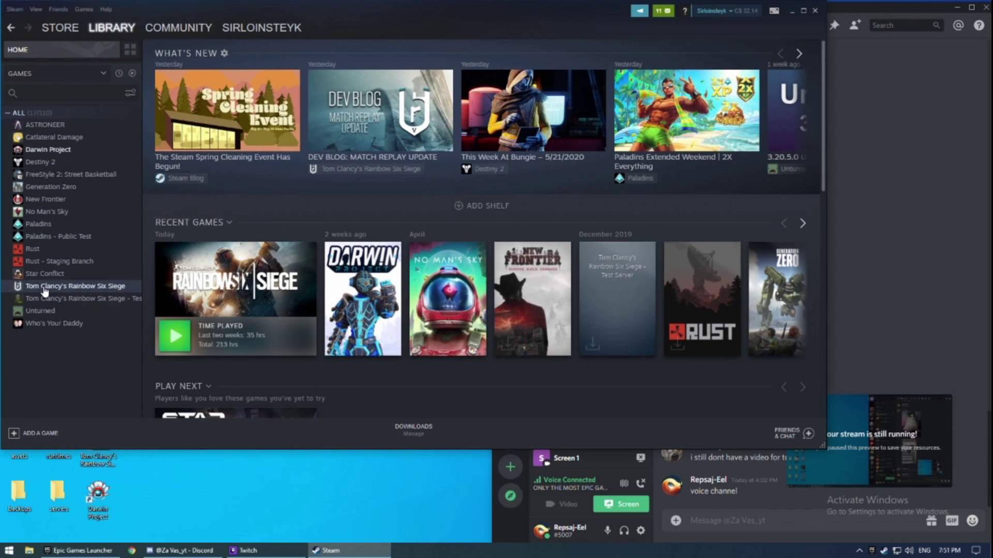
pyautogui.rightClick(75, 287)
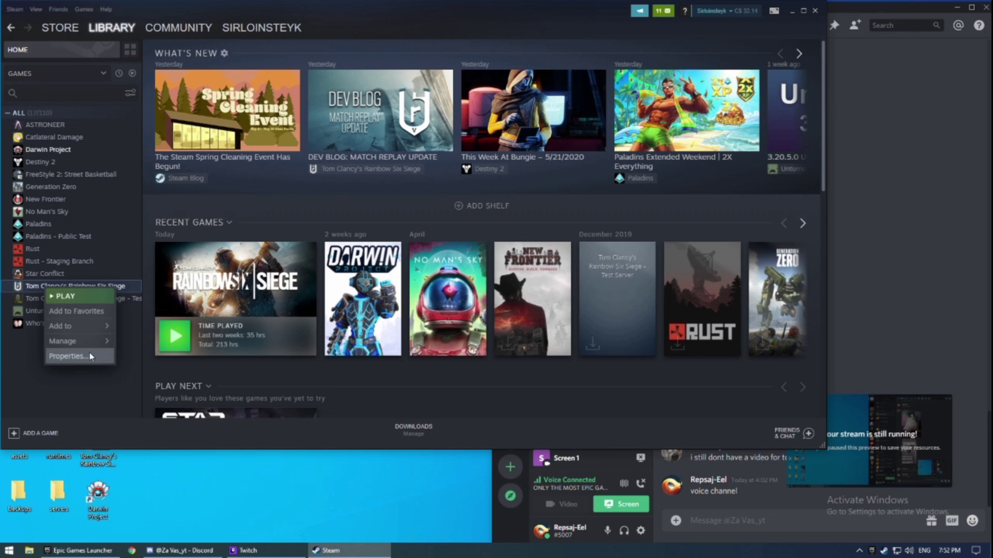
pyautogui.moveTo(63, 340)
pyautogui.click(141, 389)
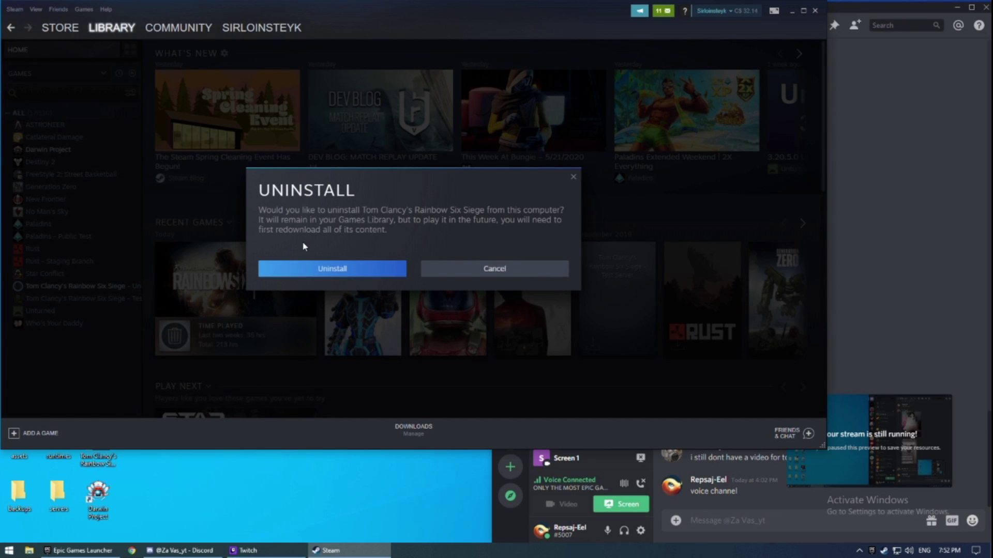
# Step: Confirm the Rainbow Six Siege uninstall and wait for it to finish
pyautogui.click(361, 272)
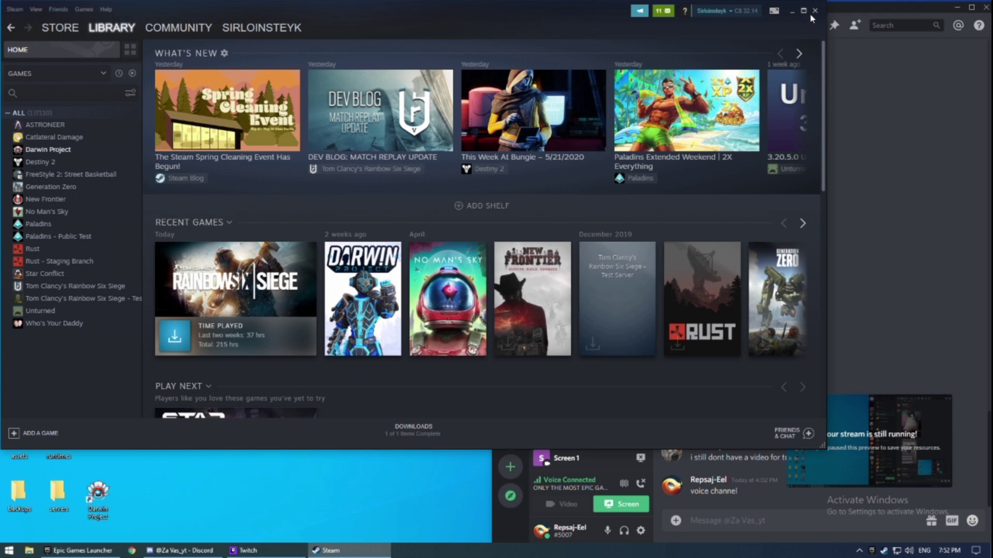
# Step: Close Steam, relaunch Epic Games Launcher, and resume Grand Theft Auto V
pyautogui.click(814, 10)
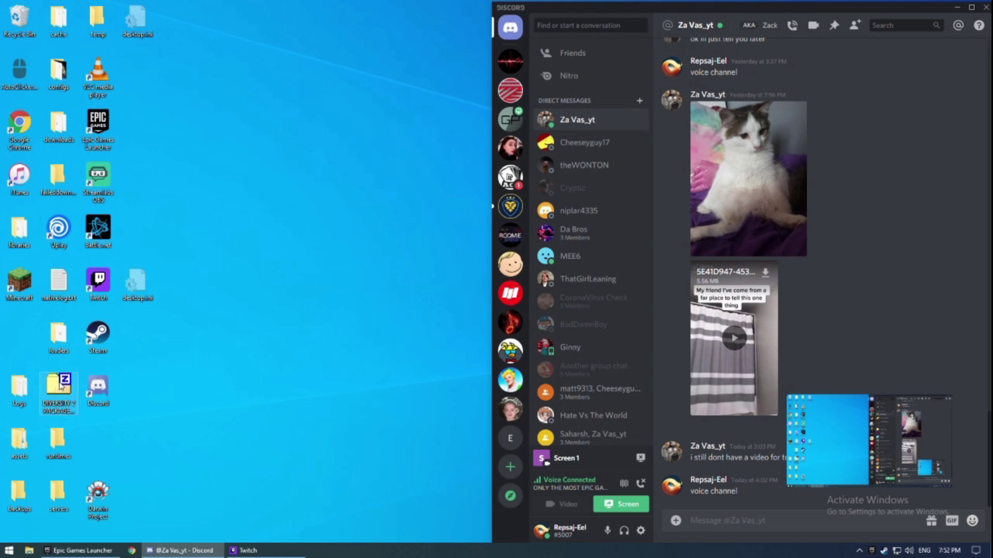
pyautogui.doubleClick(98, 121)
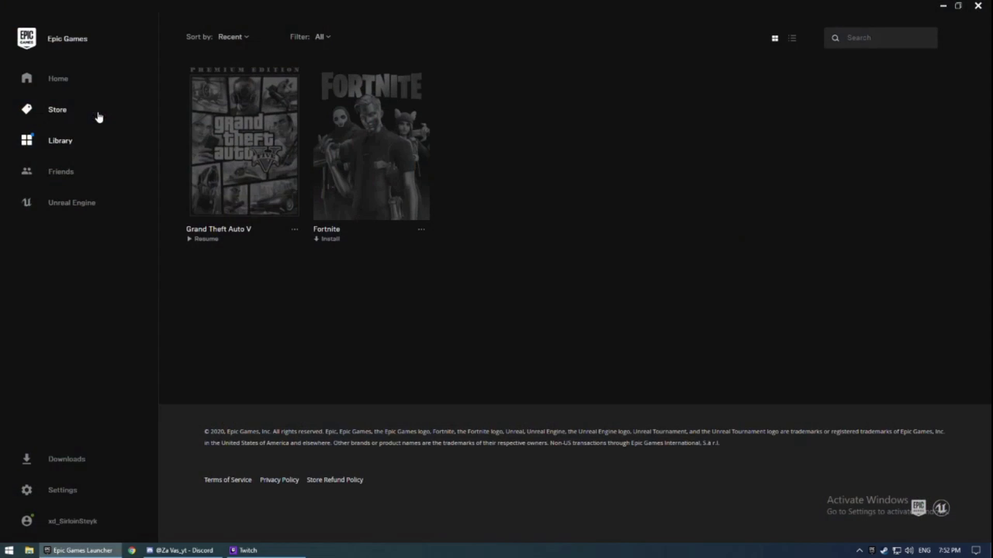
pyautogui.click(199, 204)
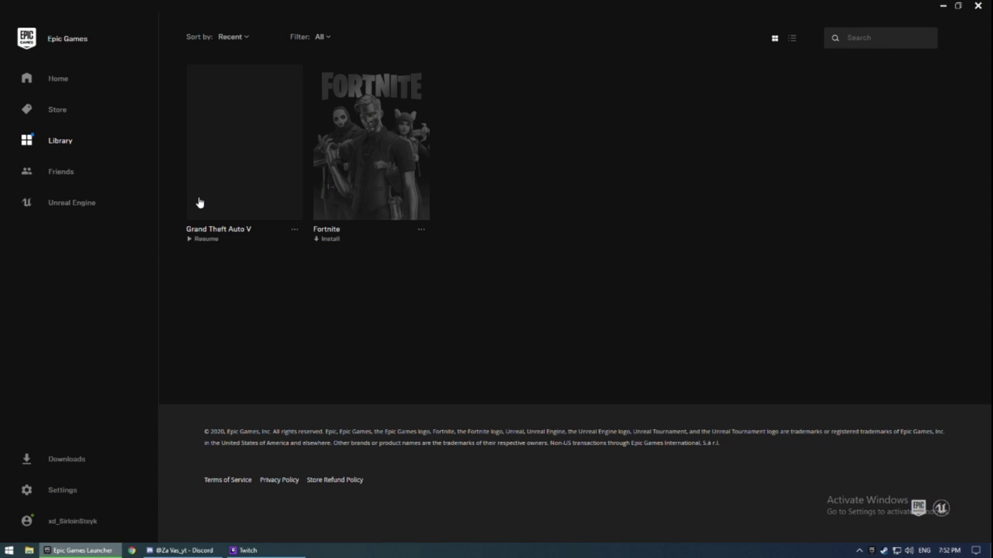